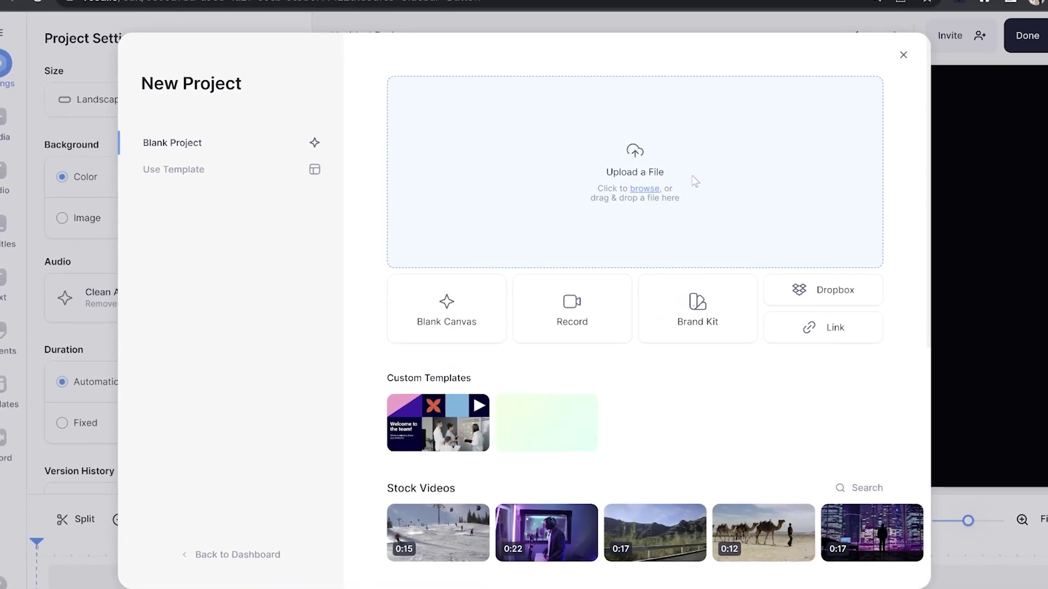
Upload Demo Clip Intro.mp4 from the file picker into a new project
left_click(692, 179)
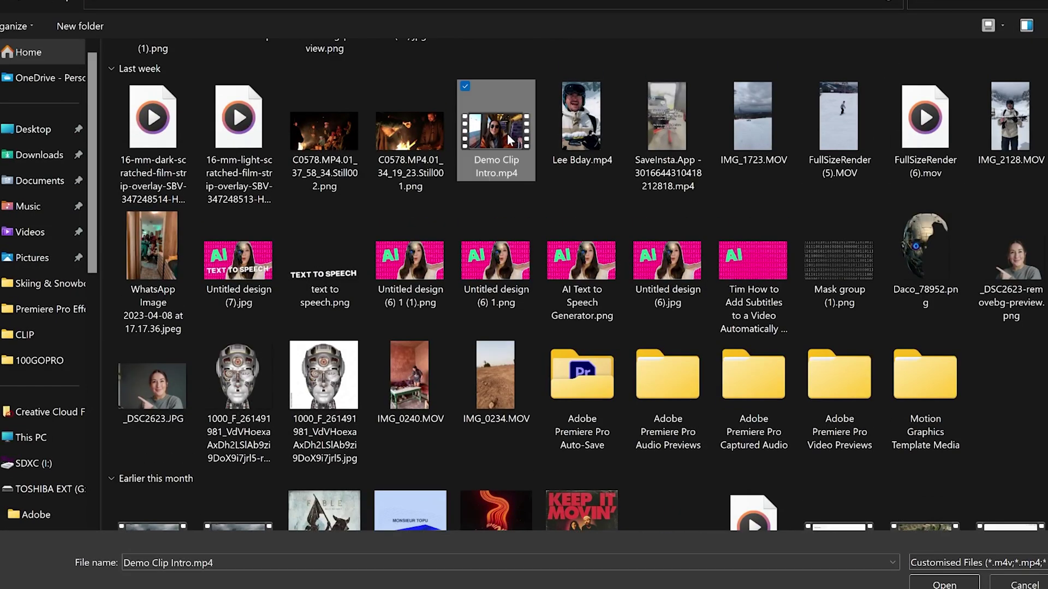
double_click(507, 134)
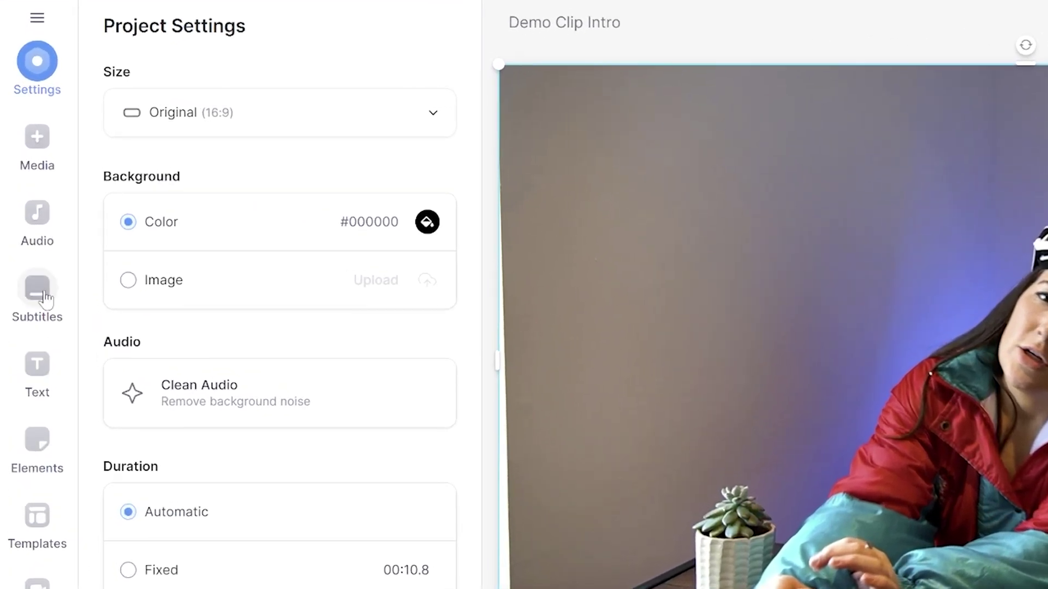
Auto-generate subtitles from the clip's speech with Auto Subtitle, keeping English as the language
left_click(33, 236)
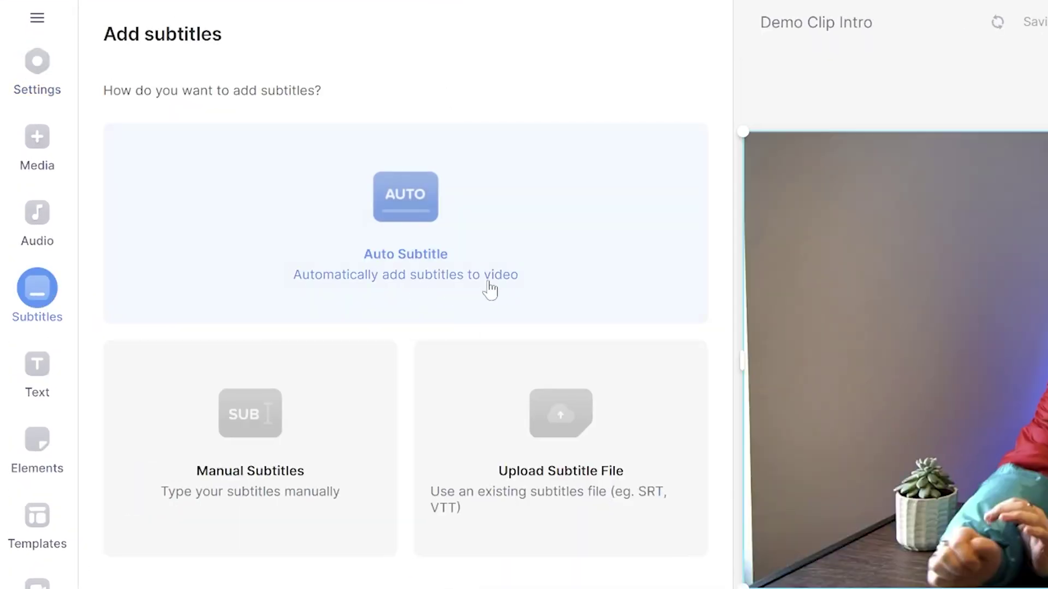
left_click(500, 290)
left_click(579, 162)
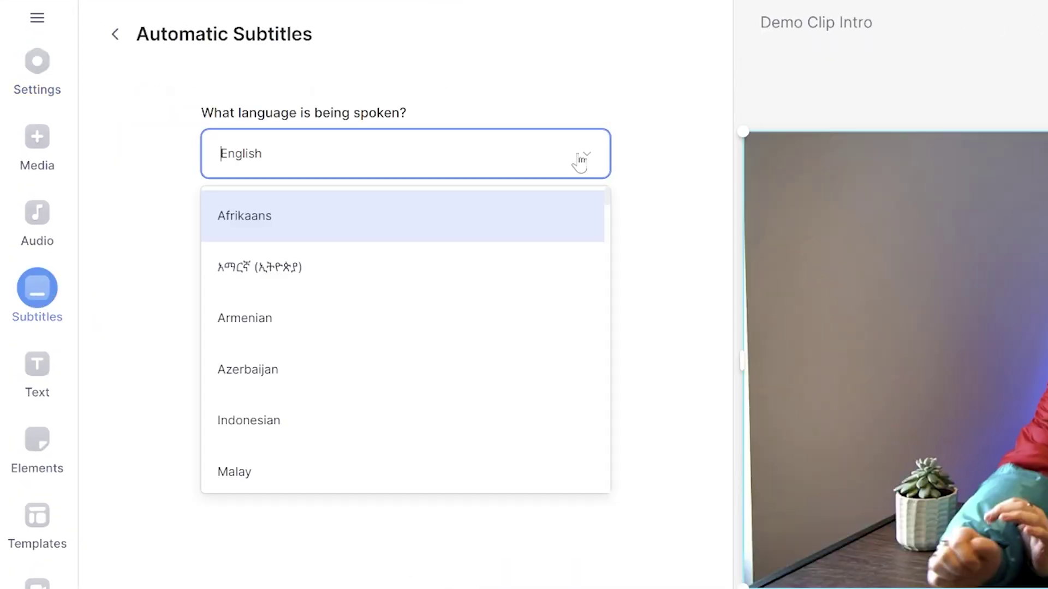
left_click(579, 163)
left_click(470, 226)
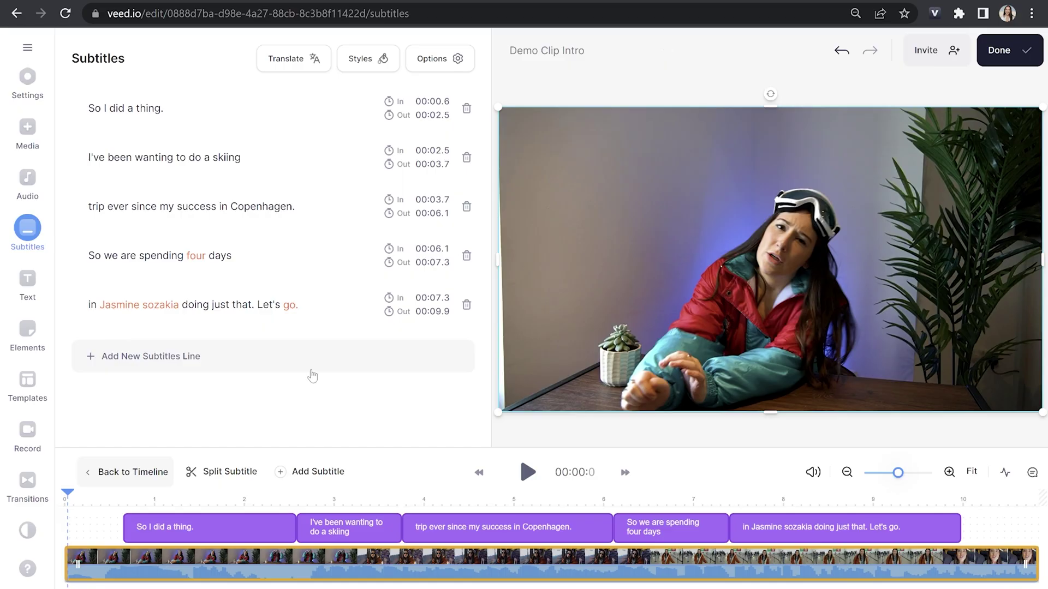
Mark the low-confidence words 'four' and 'go.' as correct
mouse_move(195, 256)
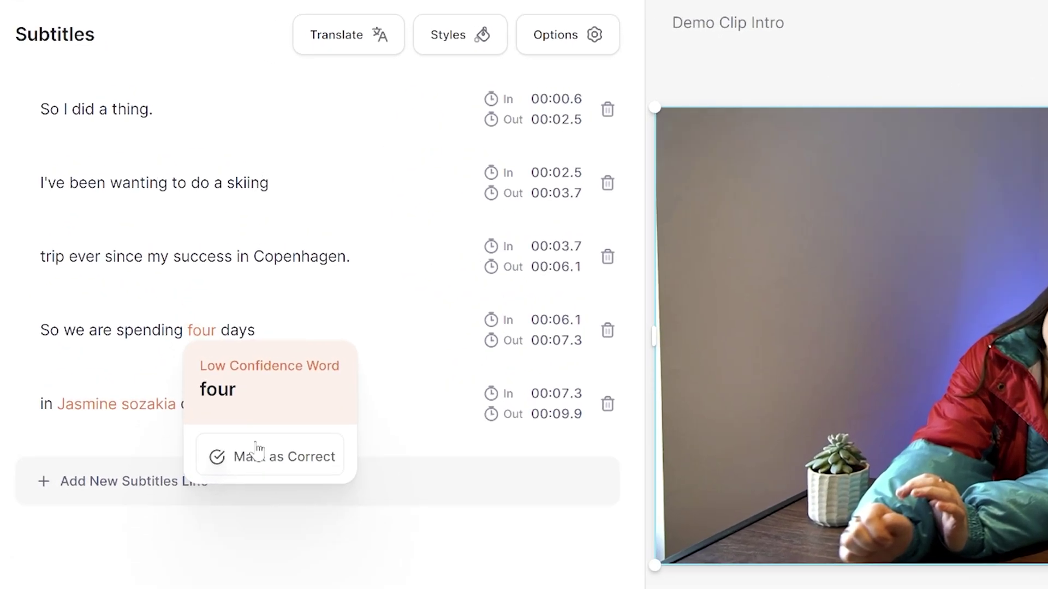
left_click(259, 452)
mouse_move(346, 422)
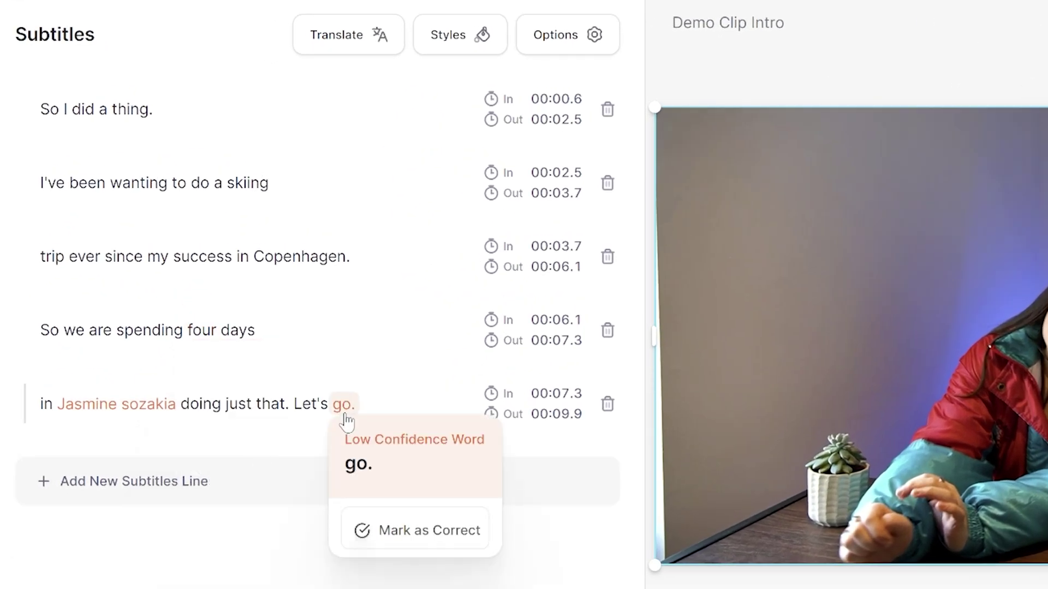
left_click(400, 532)
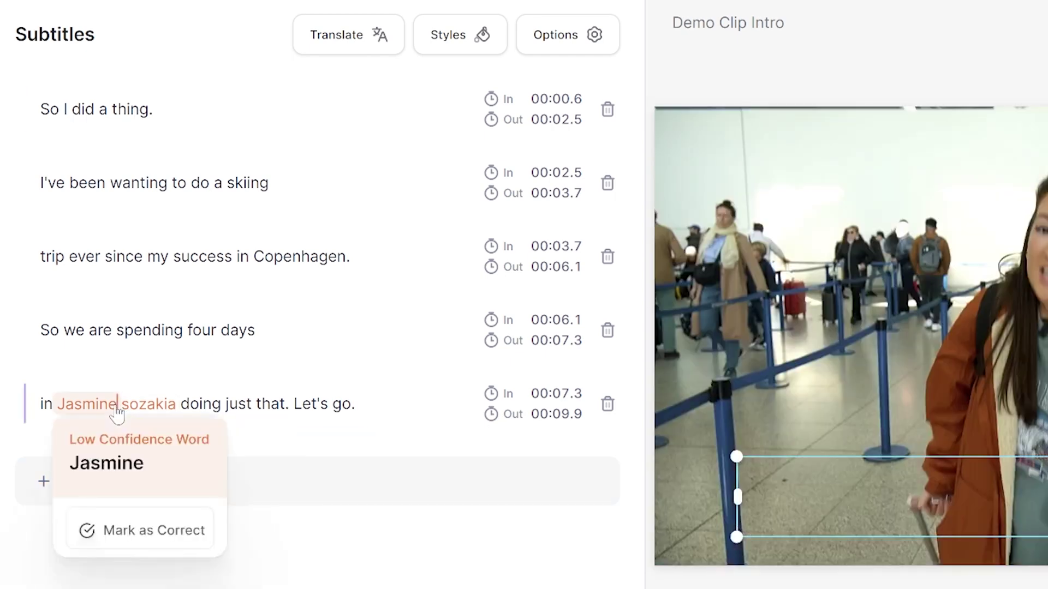
Correct 'Jasmine sozakia' to 'Jasna Slovakia' in the last subtitle line
left_click(117, 407)
key("BackSpace")
key("BackSpace")
key("BackSpace")
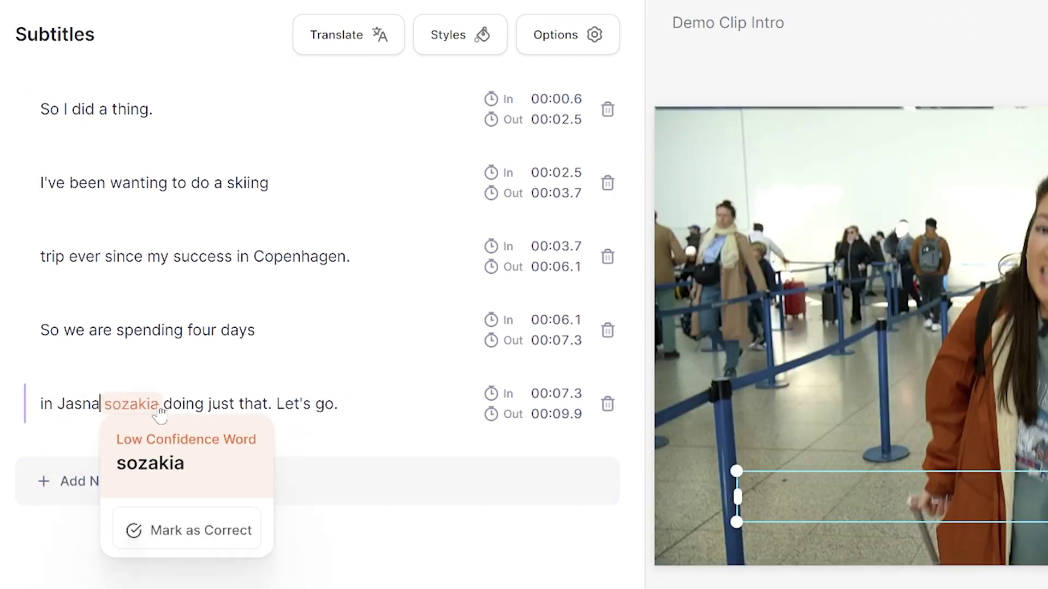
left_click(159, 405)
key("BackSpace")
key("BackSpace")
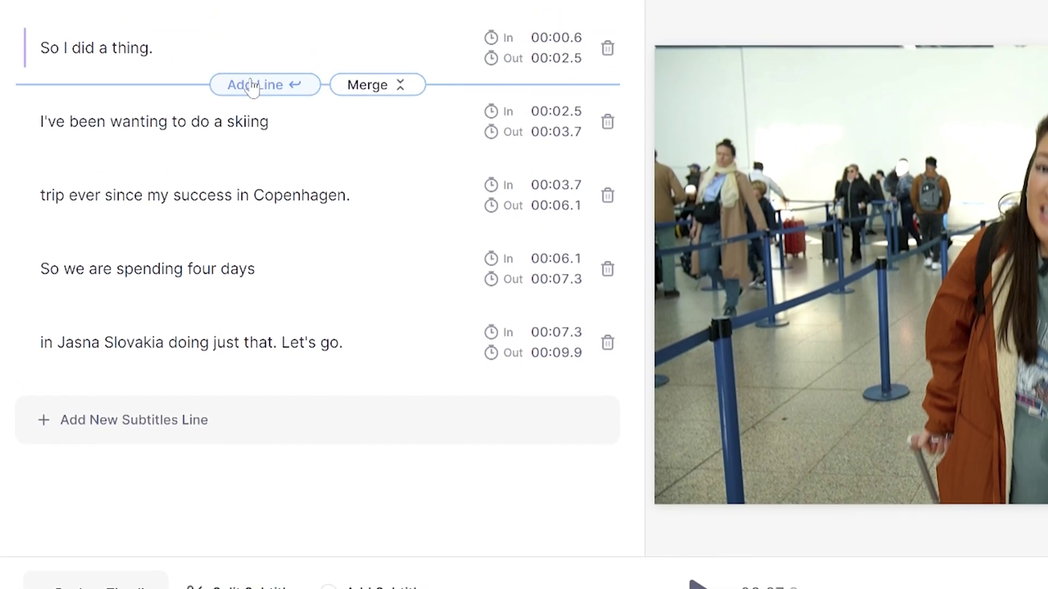
Try Add Line and Merge on the first subtitles, then tilt the preview subtitle to about -3°
left_click(265, 149)
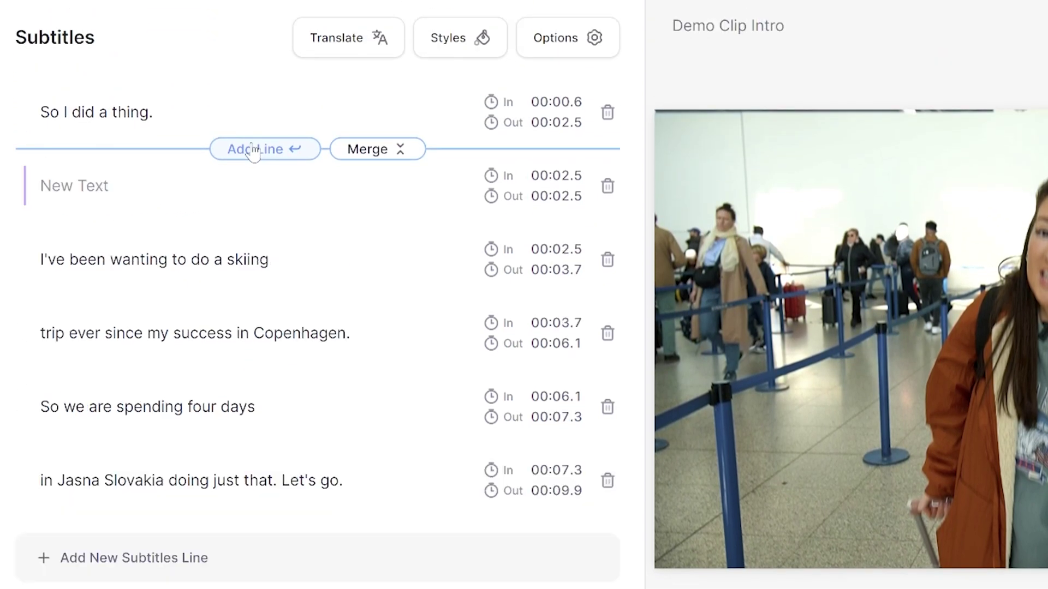
left_click(356, 153)
left_click(356, 152)
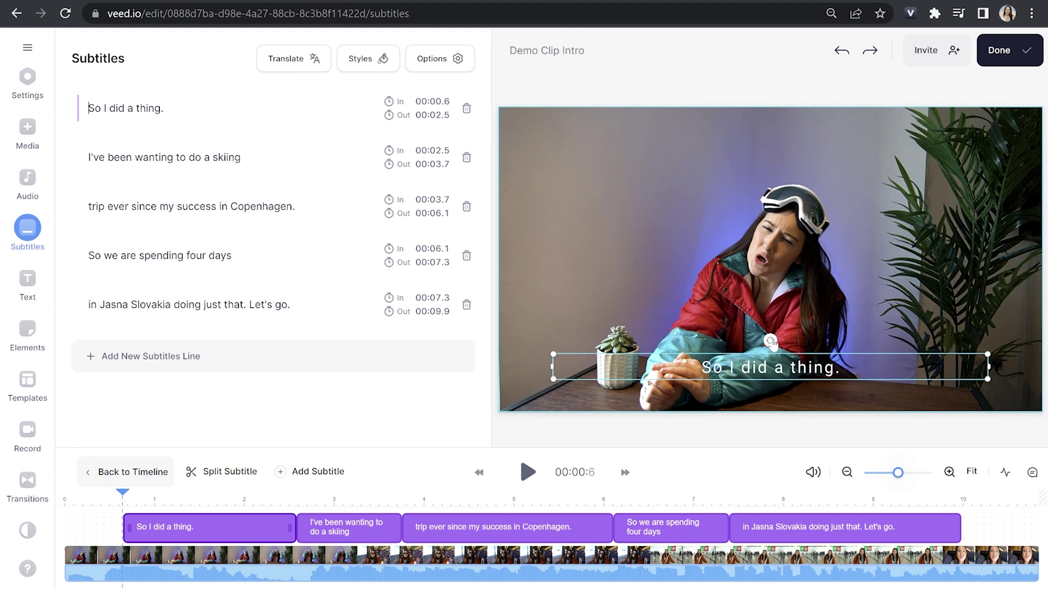
left_click_drag(770, 342, 760, 342)
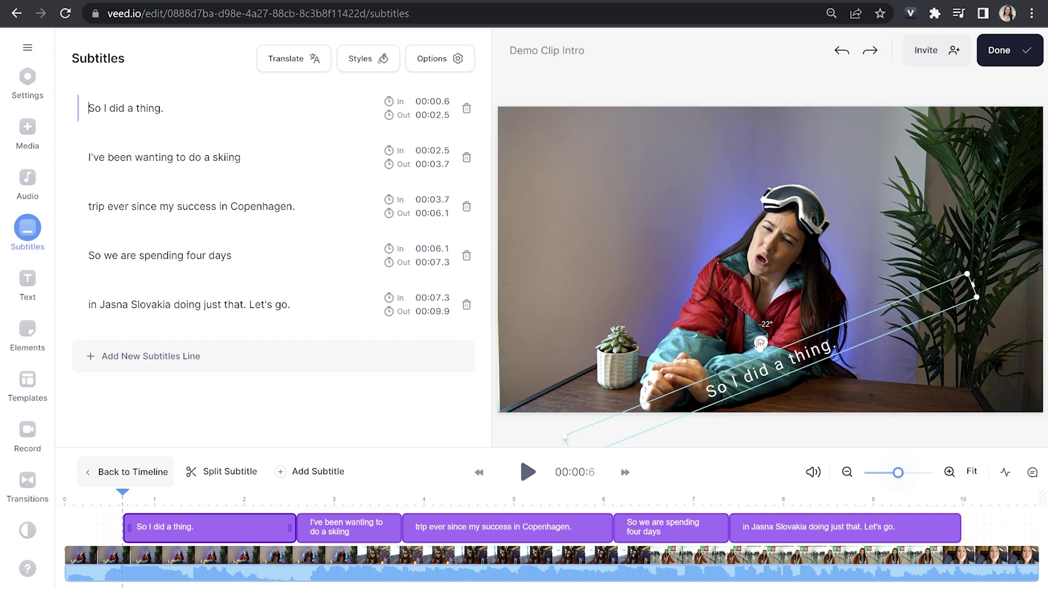
Select the word 'So' in the subtitle list and colour it orange
double_click(93, 108)
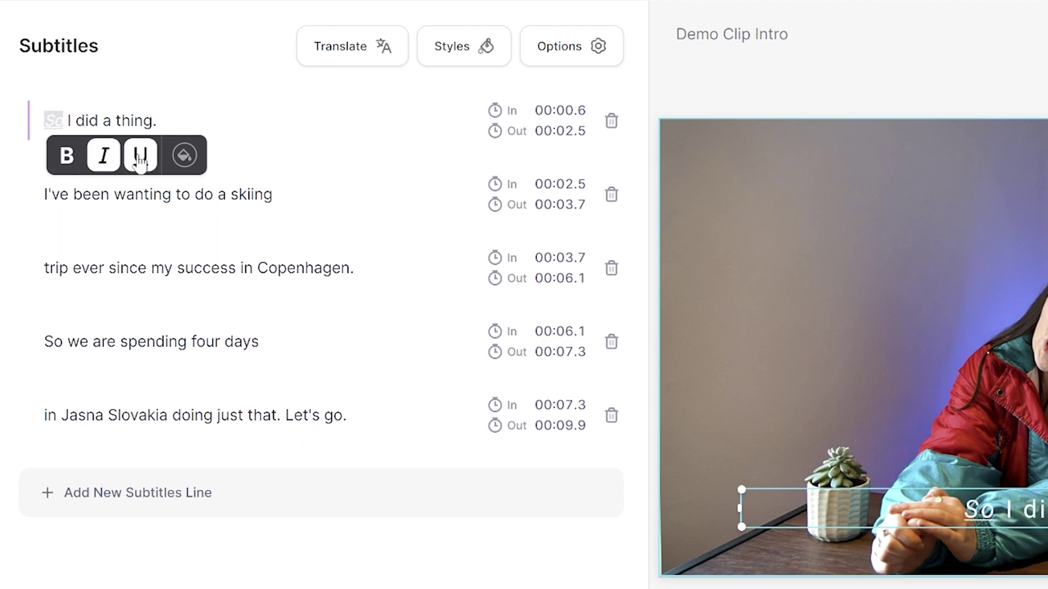
left_click(183, 157)
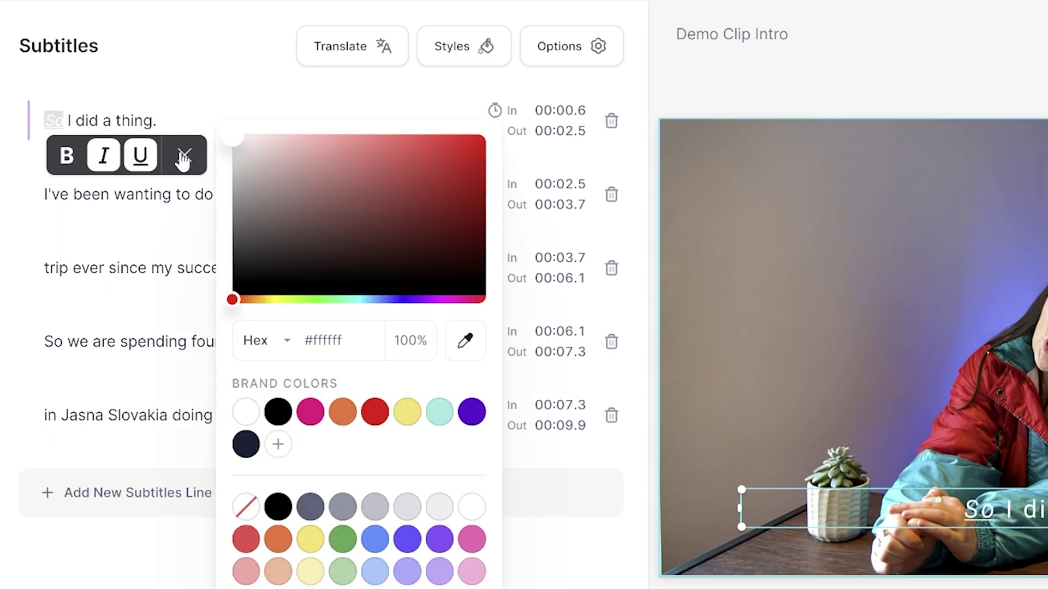
left_click(343, 415)
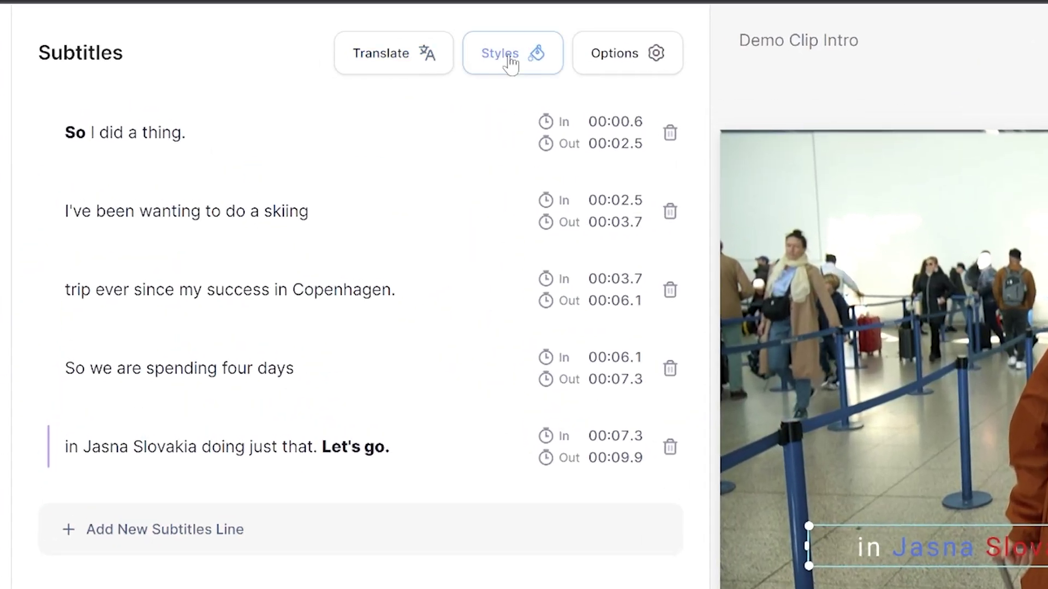
Set the subtitle font to Poppins in the style settings
left_click(471, 57)
scroll(226, 188, "down", 3)
left_click(227, 233)
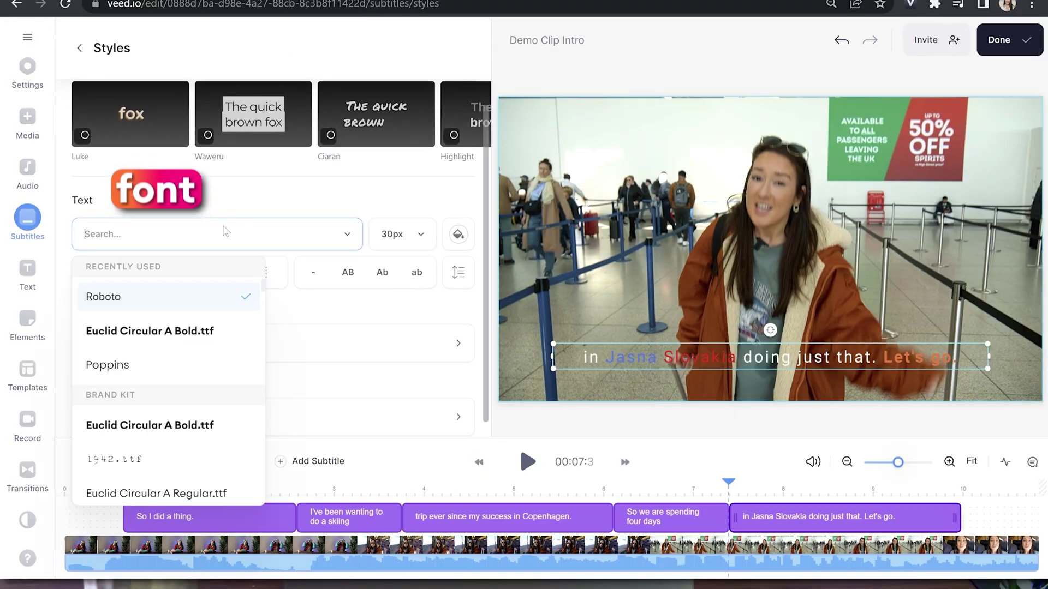
left_click(159, 363)
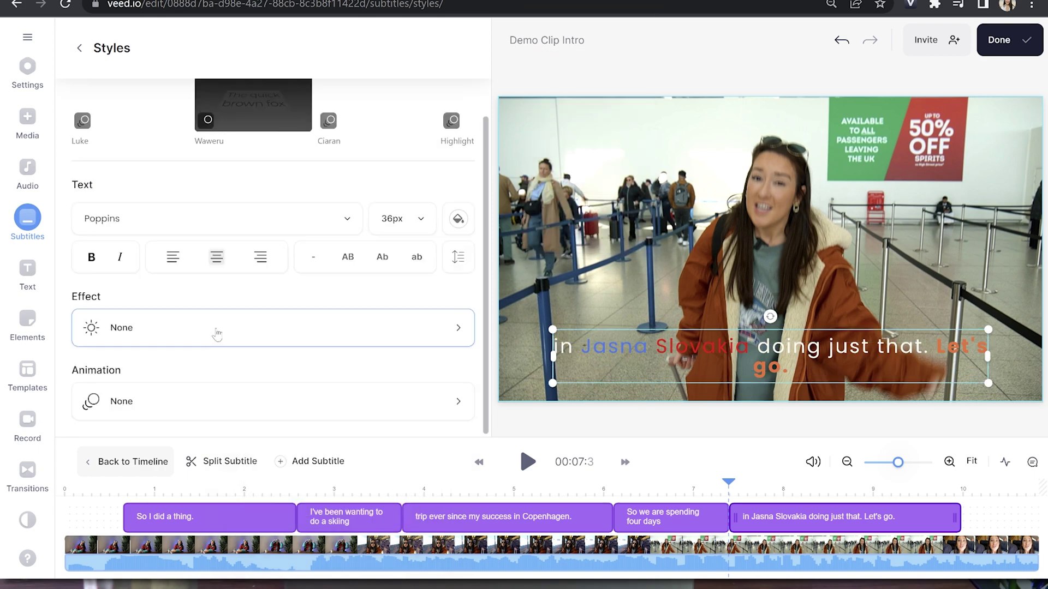
Choose a subtitle effect and apply the Impact Pop animation
left_click(217, 334)
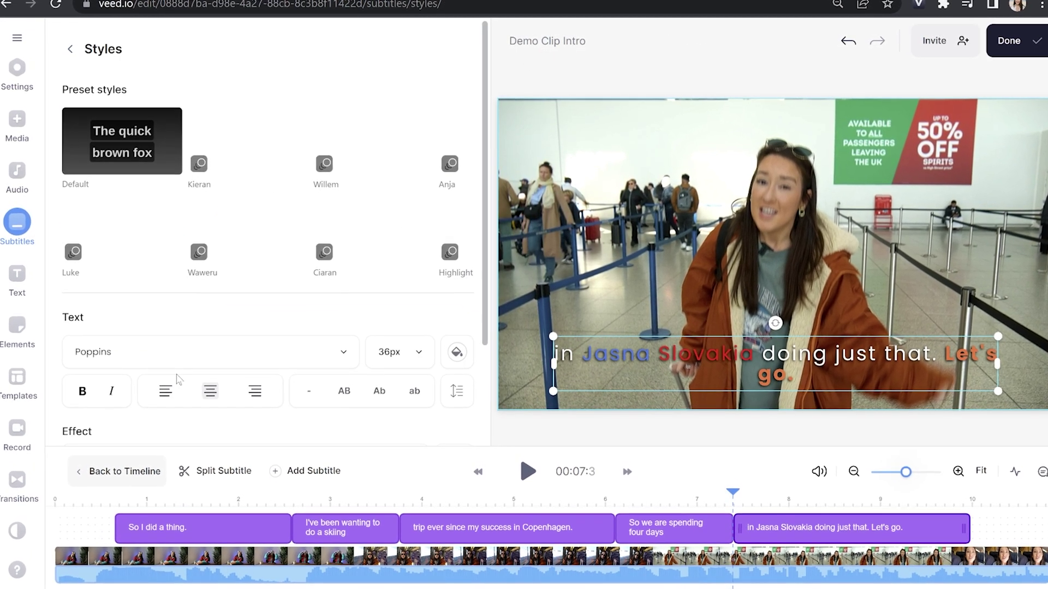
scroll(178, 378, "down", 3)
left_click(139, 424)
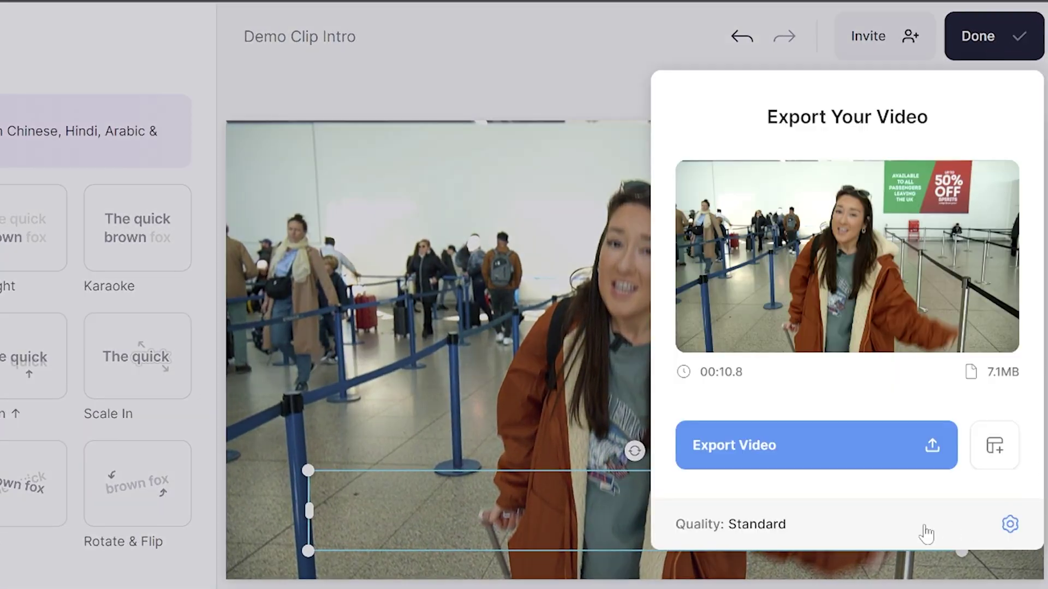
Change the export quality from Standard to HD
left_click(813, 527)
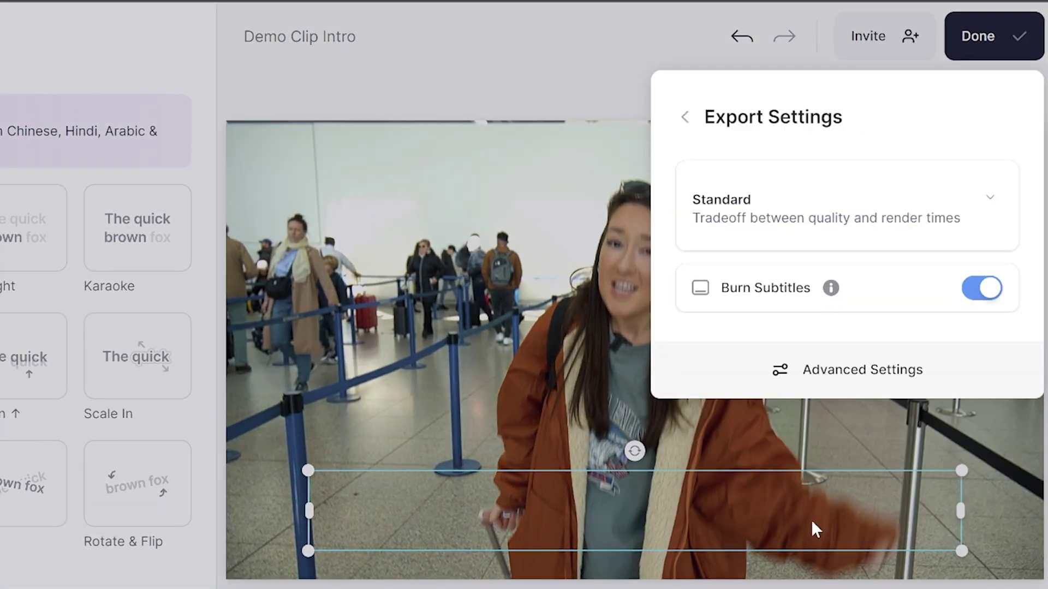
left_click(823, 224)
left_click(791, 427)
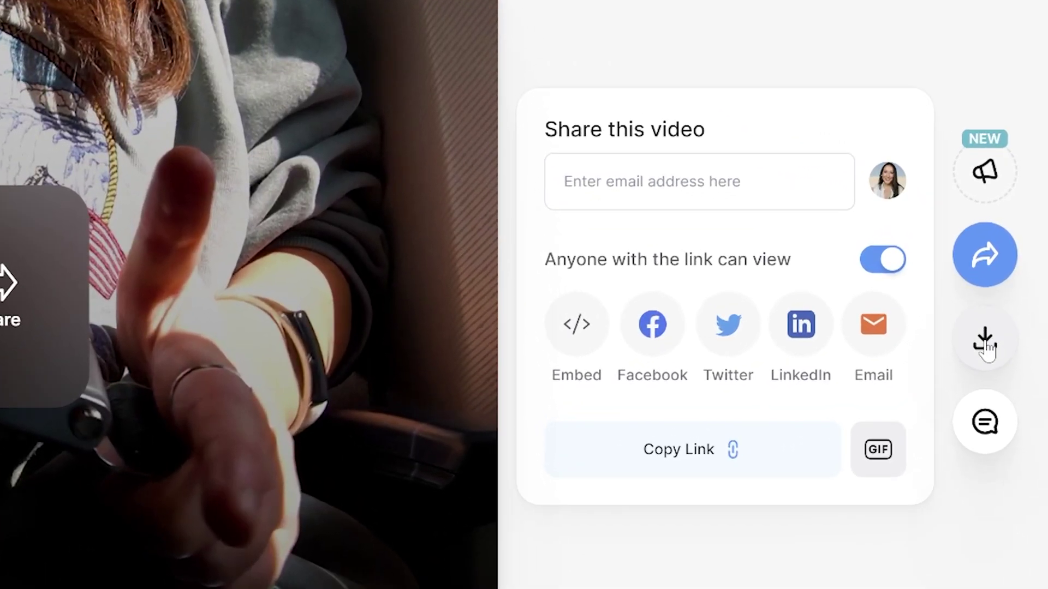
Show the MP4, MP3 and GIF download options on the share page
left_click(1007, 359)
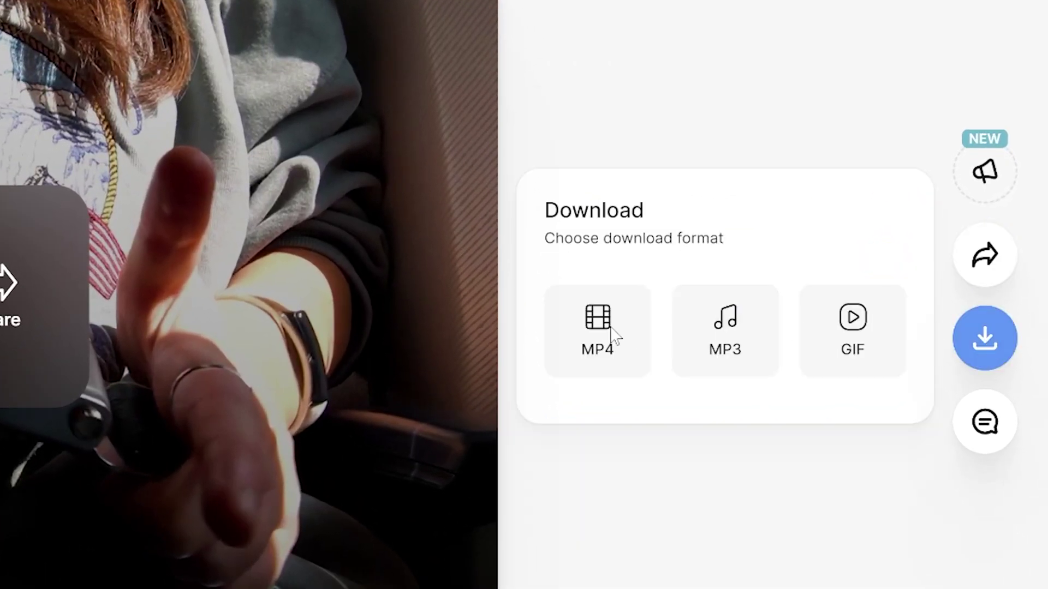